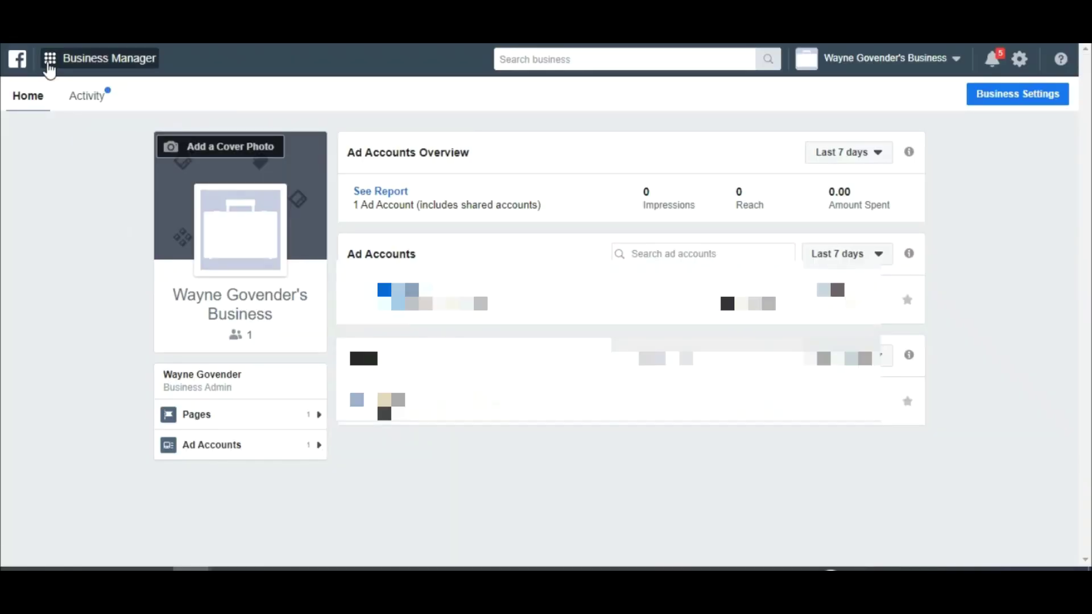
Step: Switch from Pipedrive to Facebook Business Manager's Events Manager Data Sources page
click(51, 59)
click(96, 160)
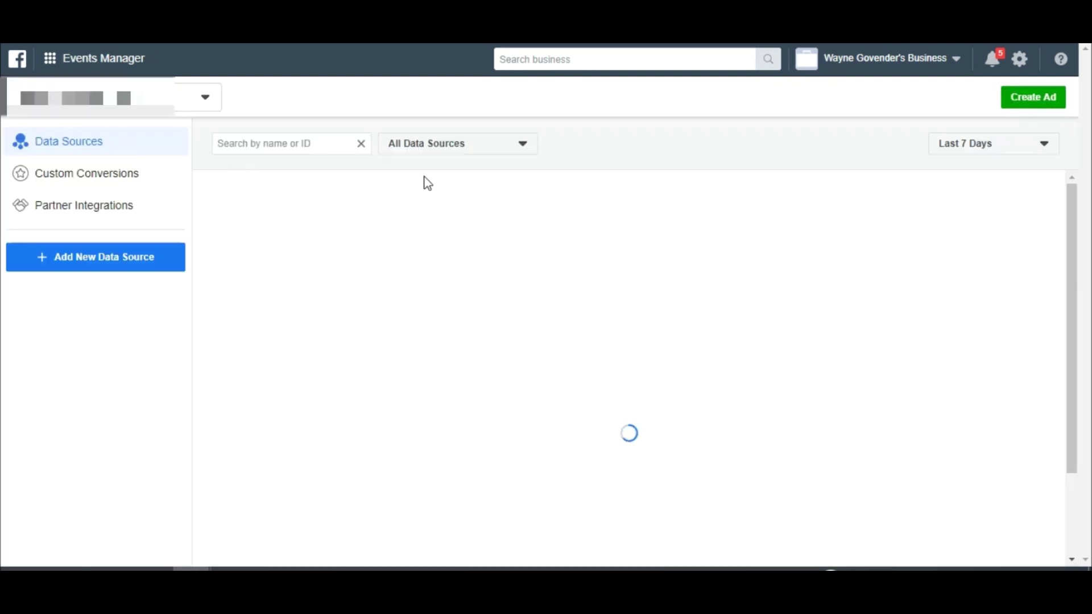
Step: Expand the All Data Sources dropdown to see the available source types
click(518, 147)
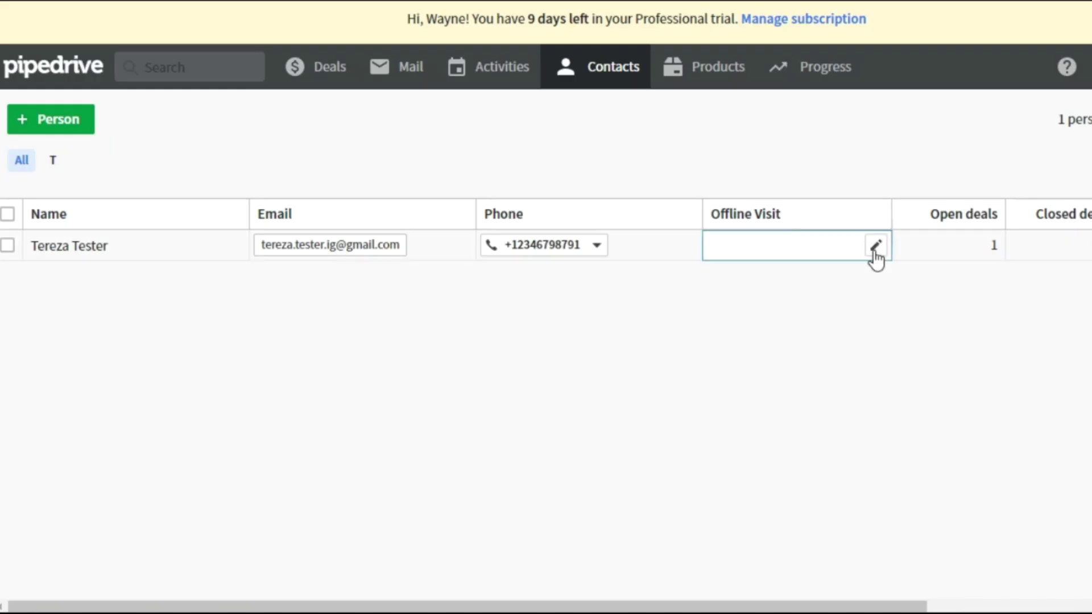
Step: Set the test contact's Offline Visit field to Visited Open House and save it
click(870, 247)
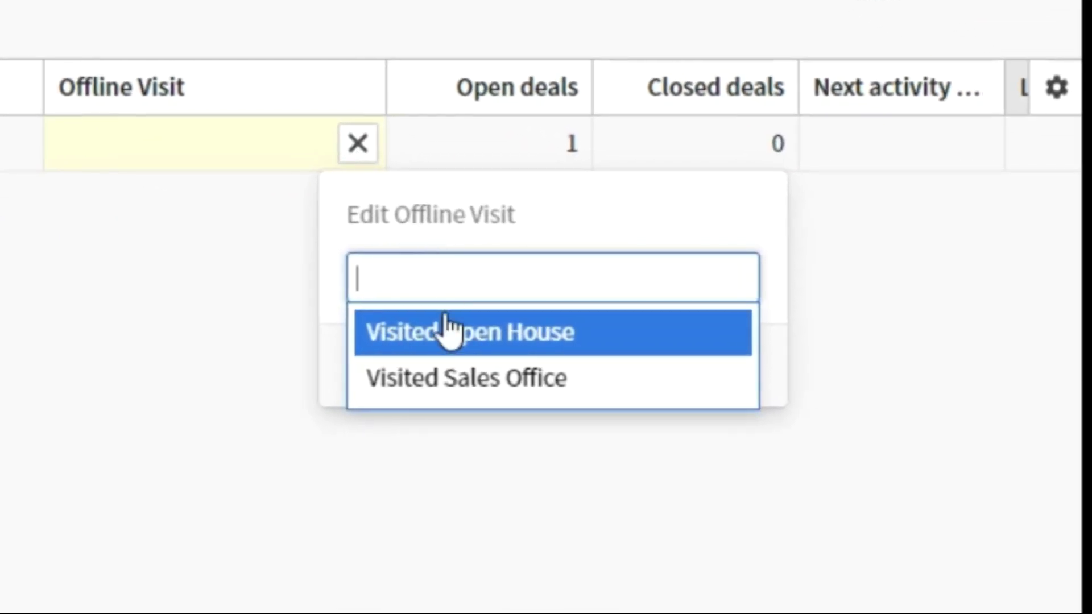
click(445, 331)
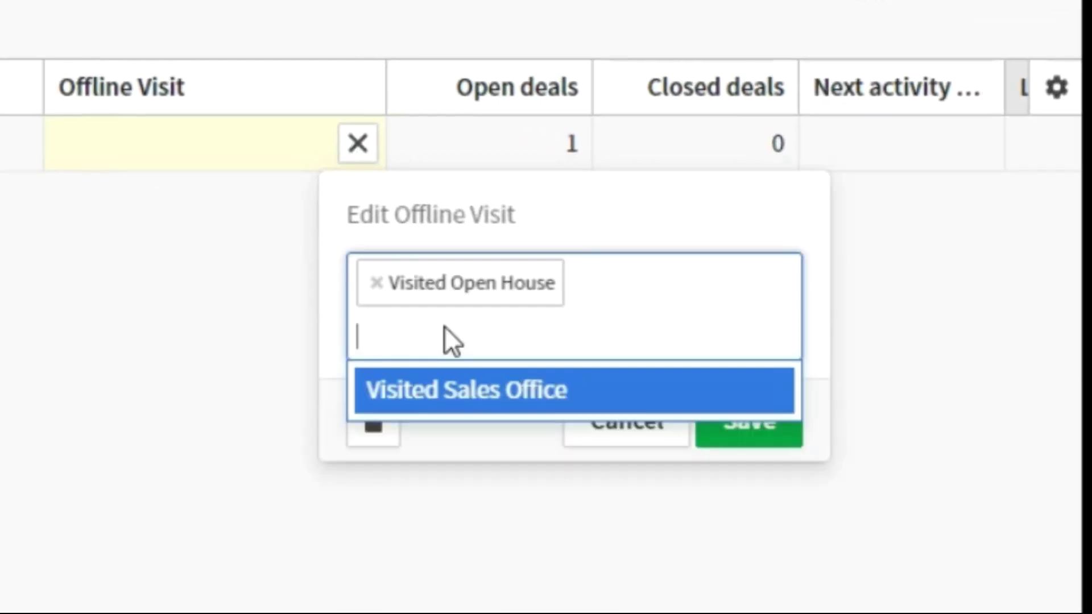
click(741, 427)
click(731, 379)
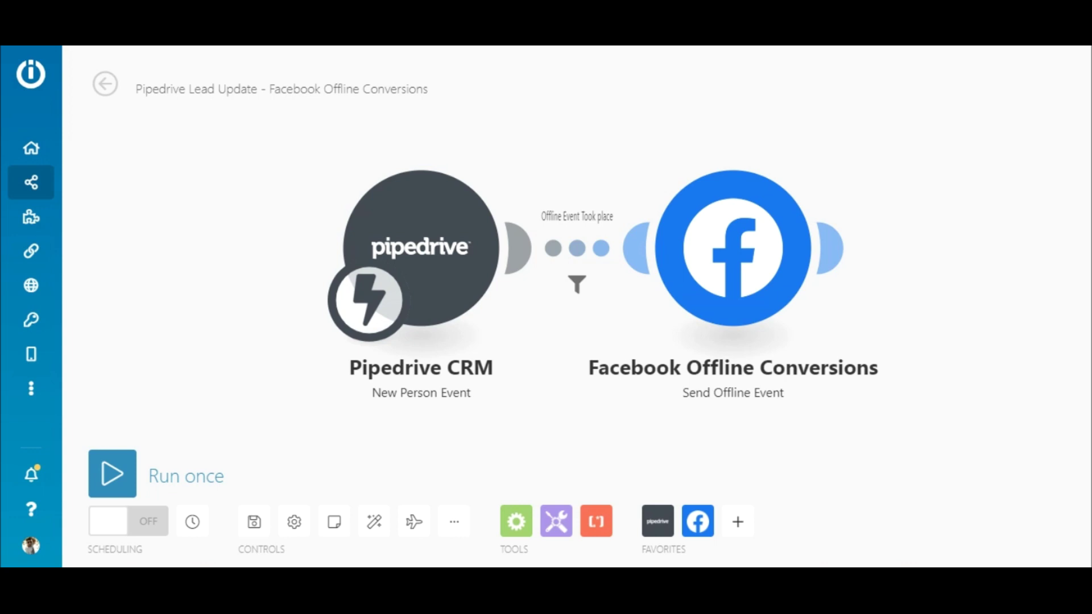
click(413, 523)
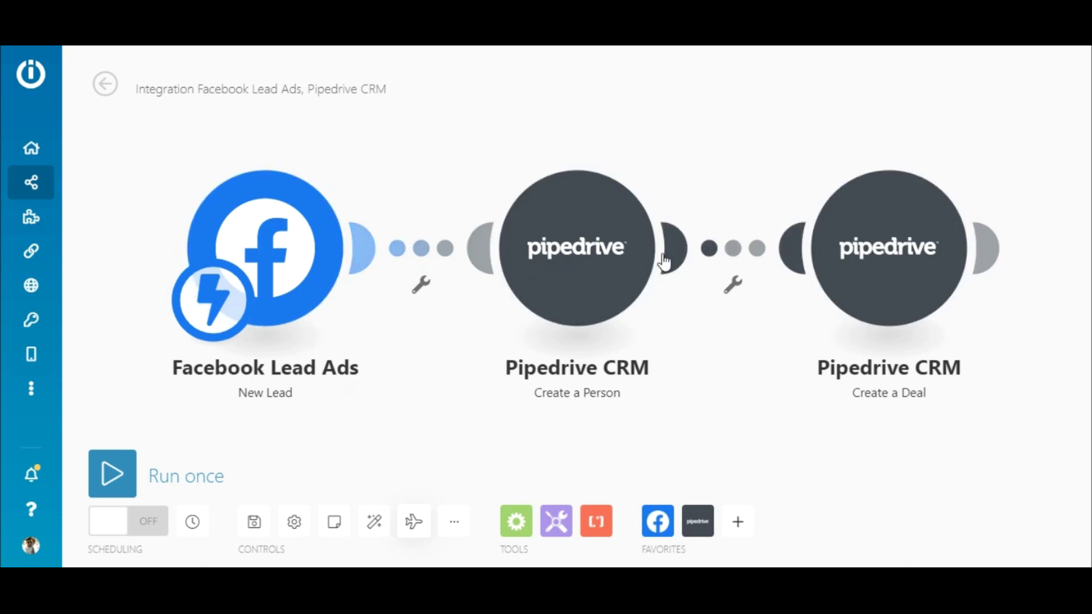
Step: Confirm the Facebook Lead Ads trigger uses the Leads webhook, then move to the Create a Person step
click(271, 258)
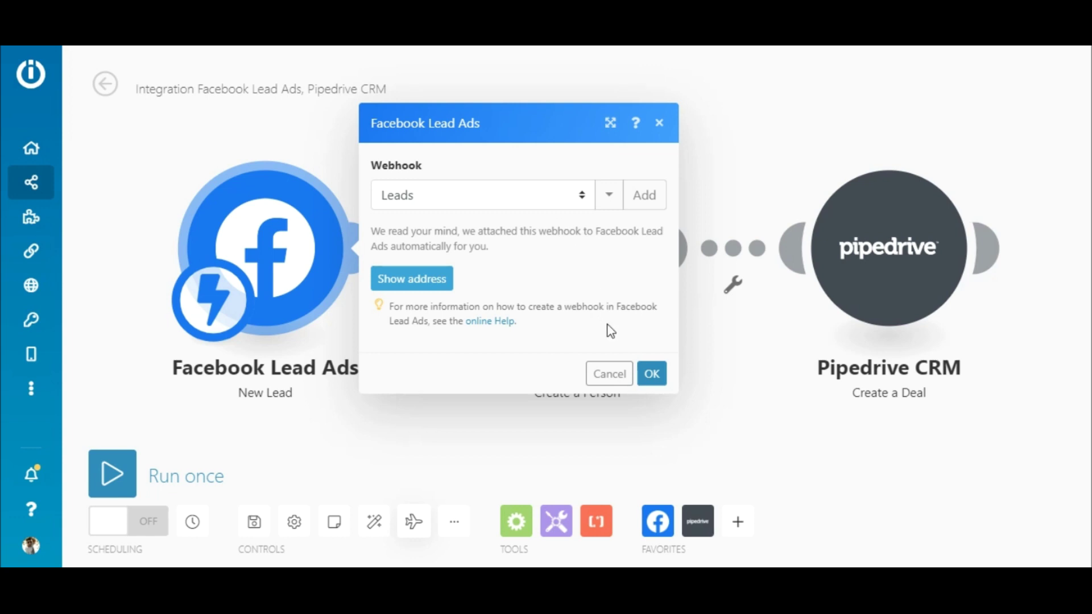
click(652, 374)
click(593, 253)
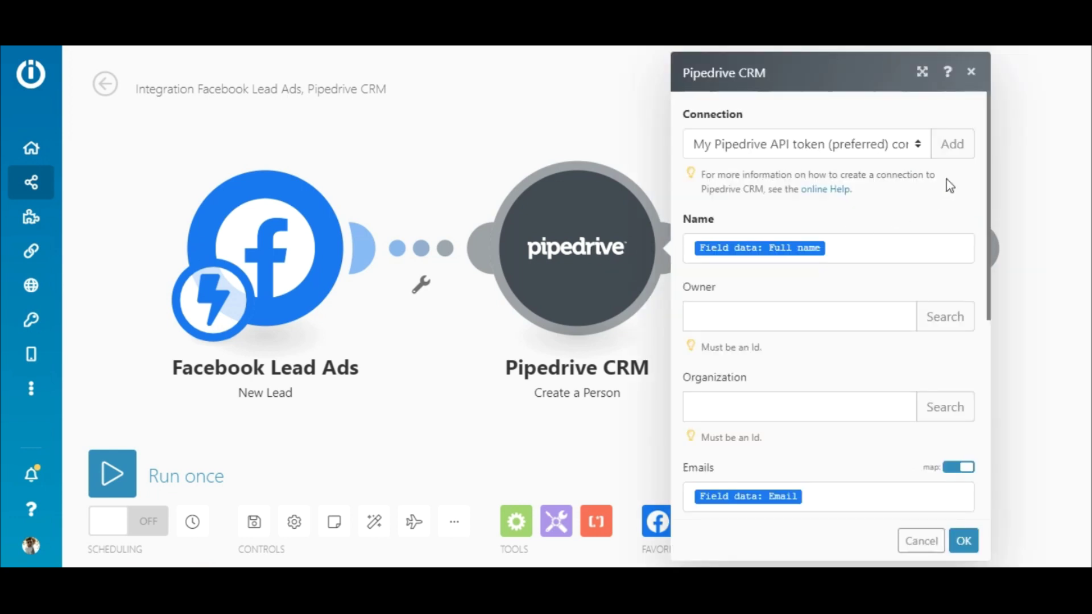
Step: Review the lead's full name, email and phone mapped into the new person, keeping the settings
click(870, 249)
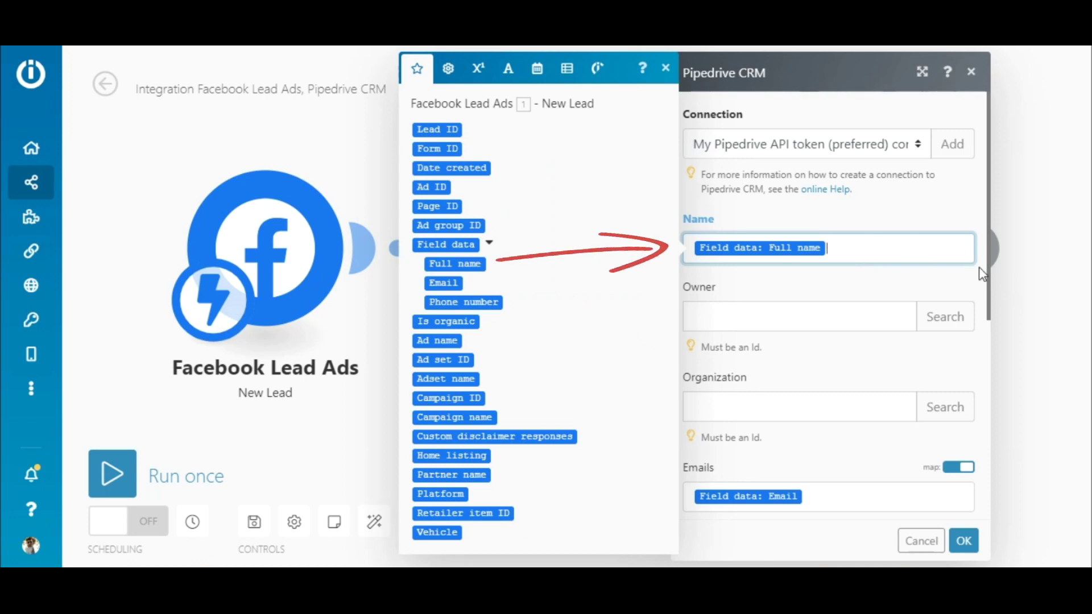
scroll(994, 347, down, 2)
scroll(994, 348, down, 2)
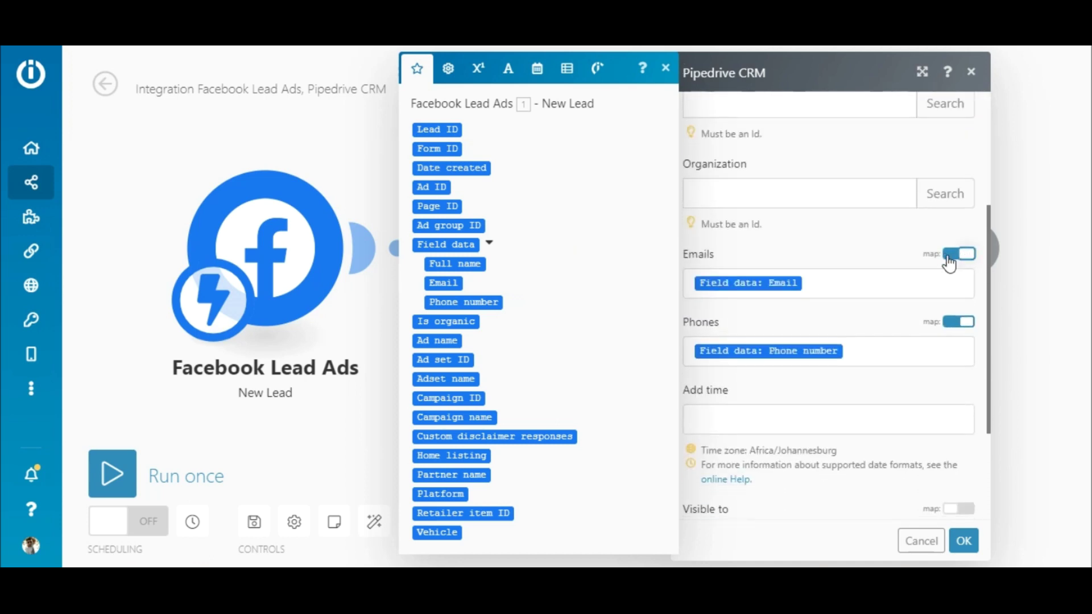
click(963, 539)
click(908, 279)
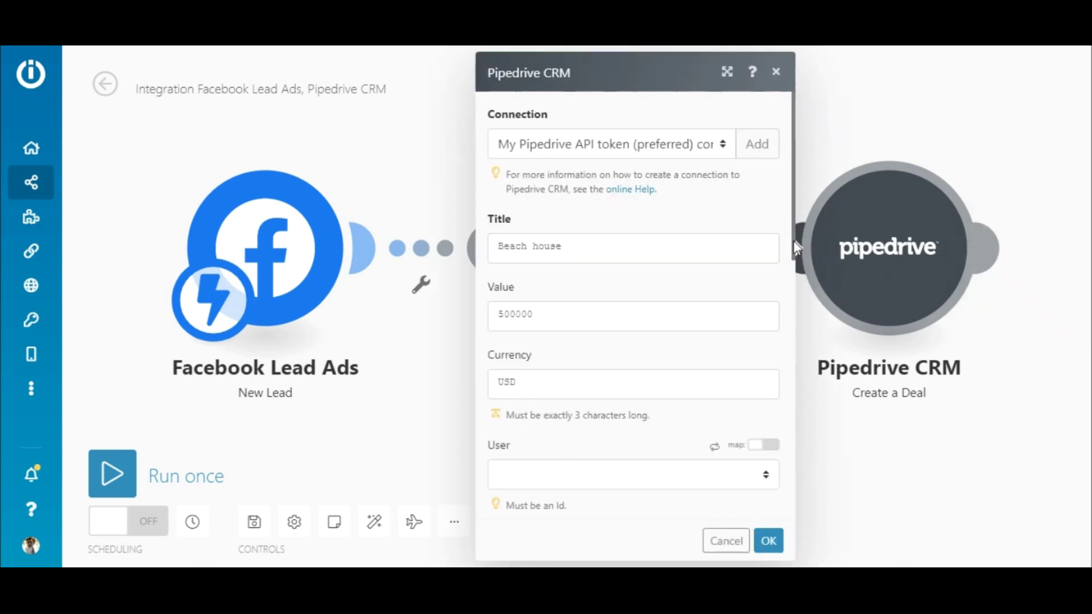
drag(794, 241, 802, 358)
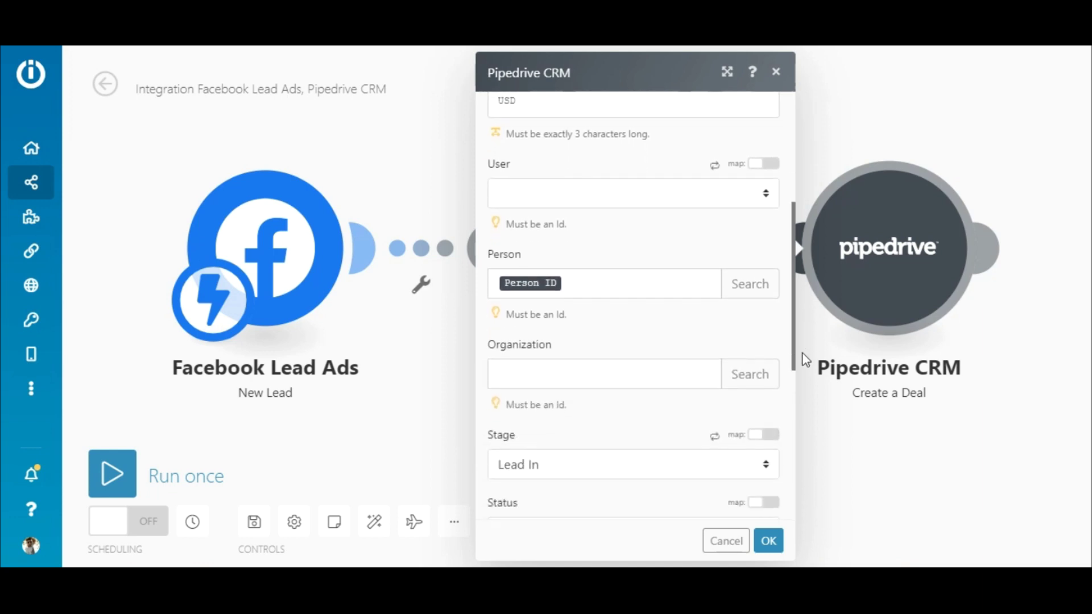
Step: Verify the deal's Person field uses the new Person ID and close the Create a Deal settings
click(648, 276)
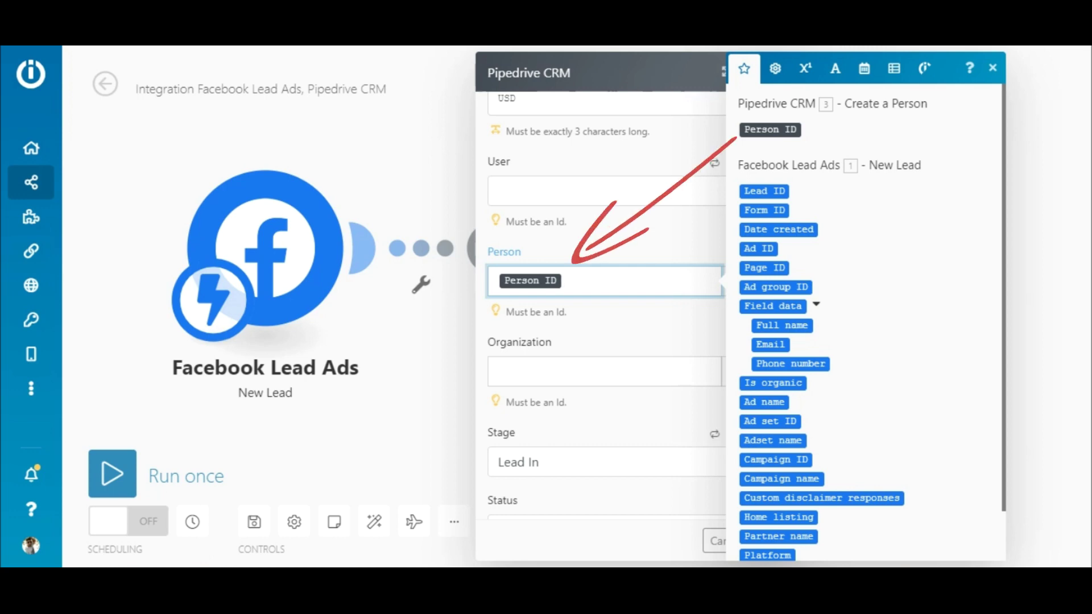
click(683, 347)
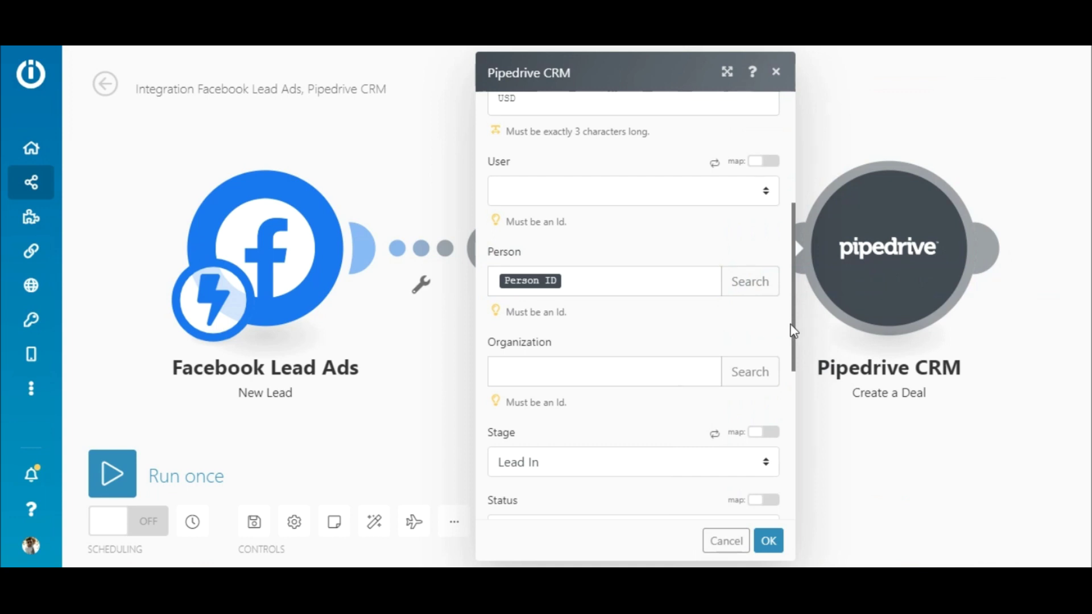
drag(795, 331, 796, 388)
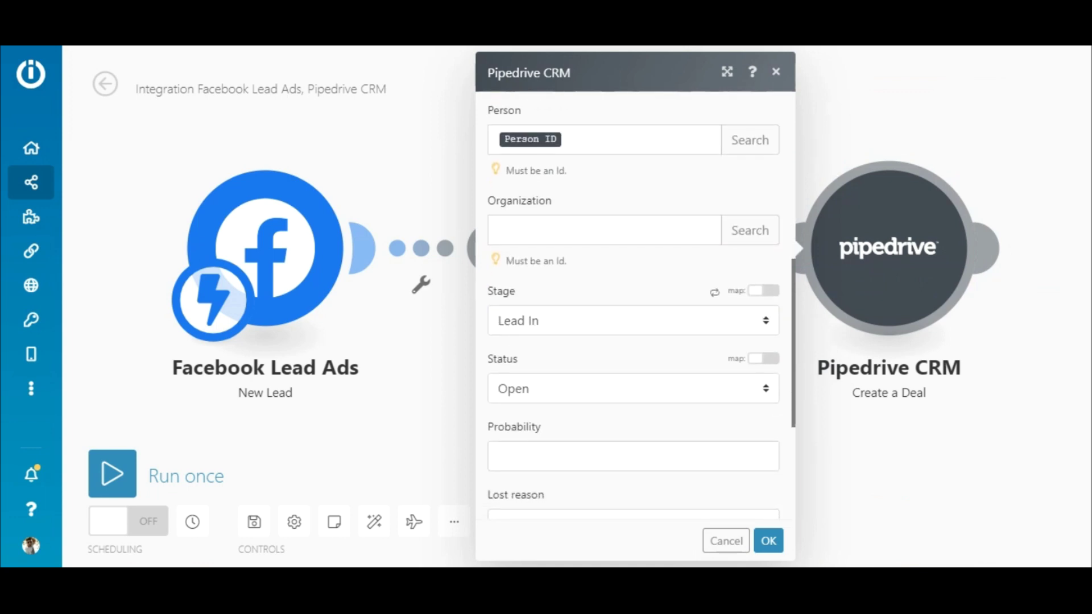
click(768, 542)
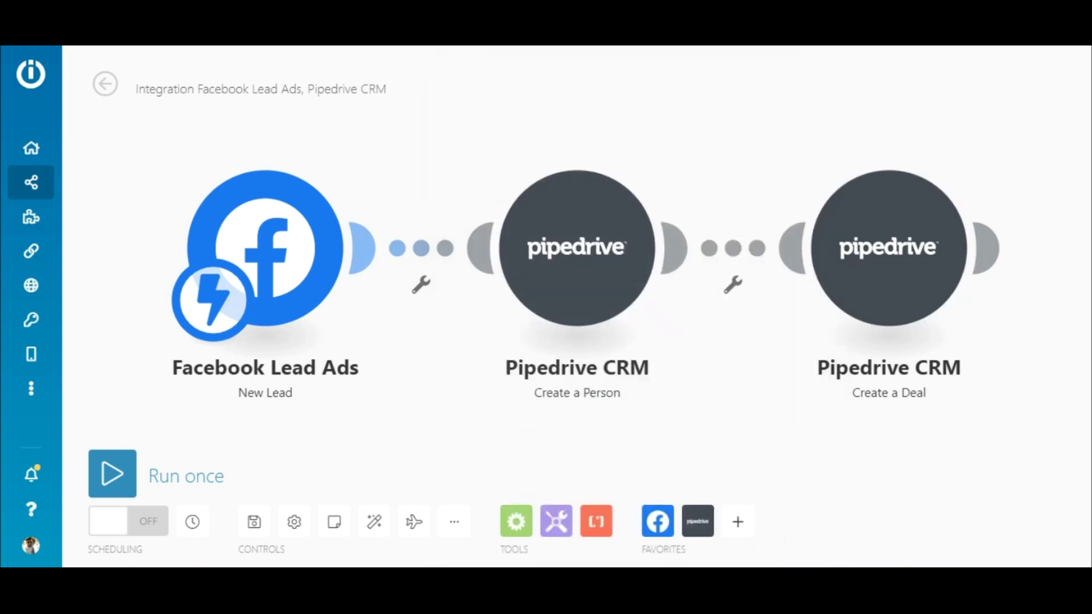
Step: Turn scheduling ON, play the offline-conversions scenario's flow animation, and reach its Pipedrive trigger
click(128, 521)
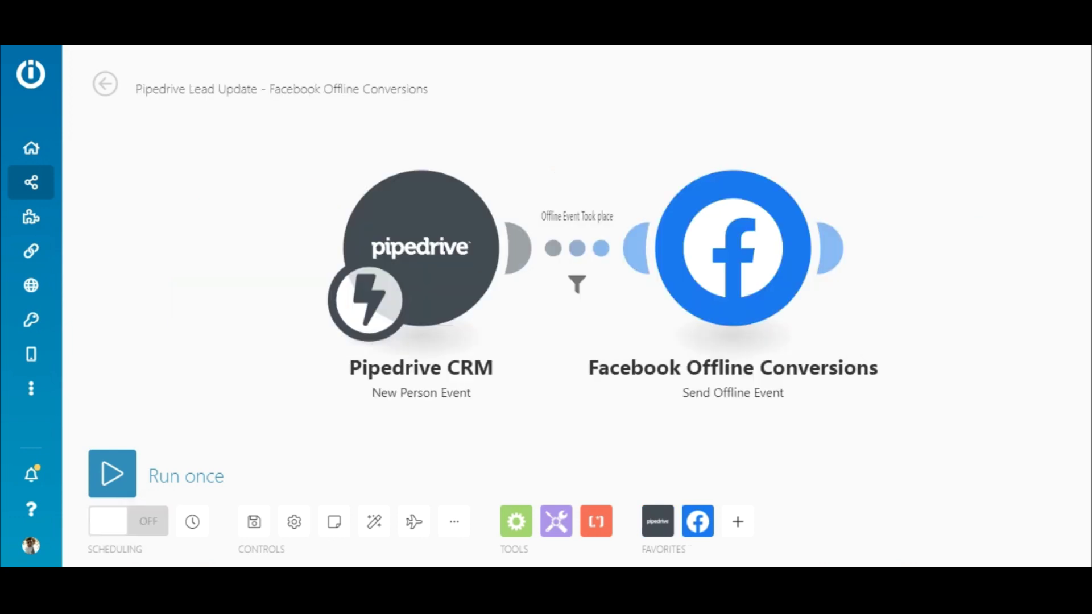
click(411, 523)
click(433, 294)
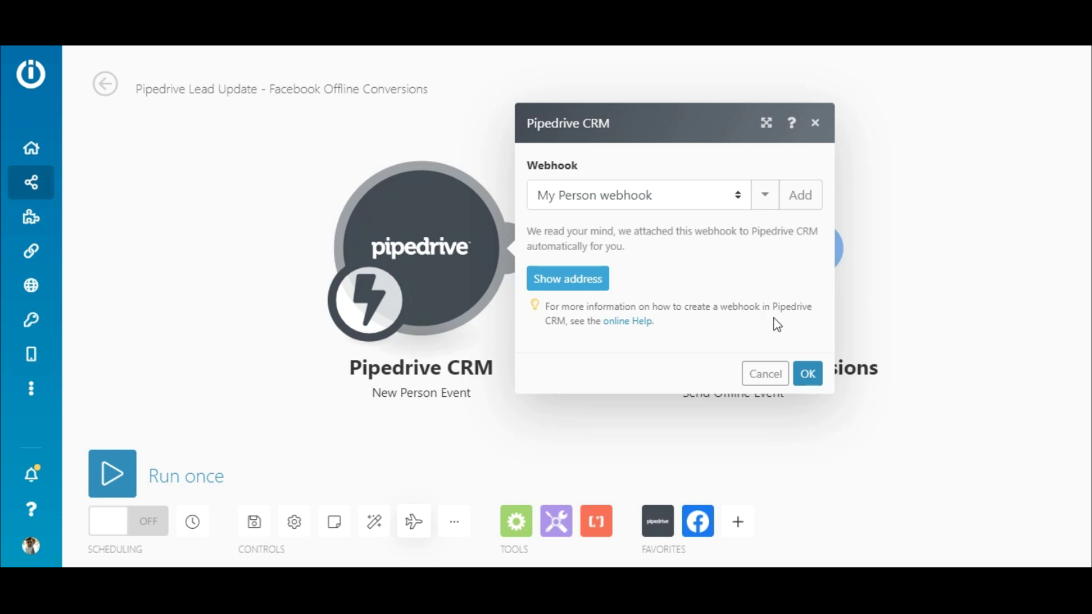
click(808, 375)
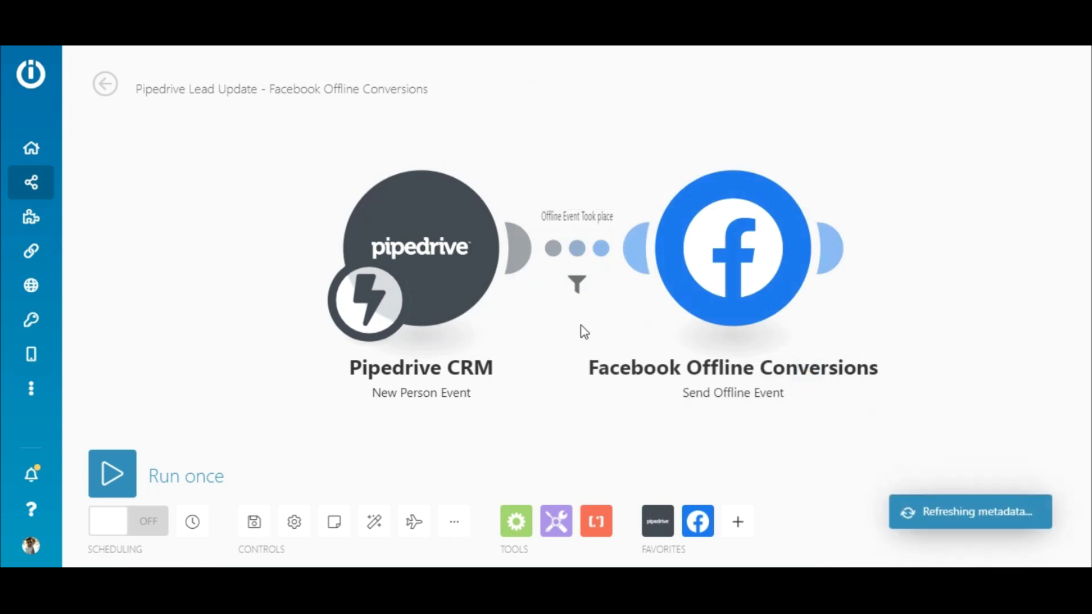
click(575, 250)
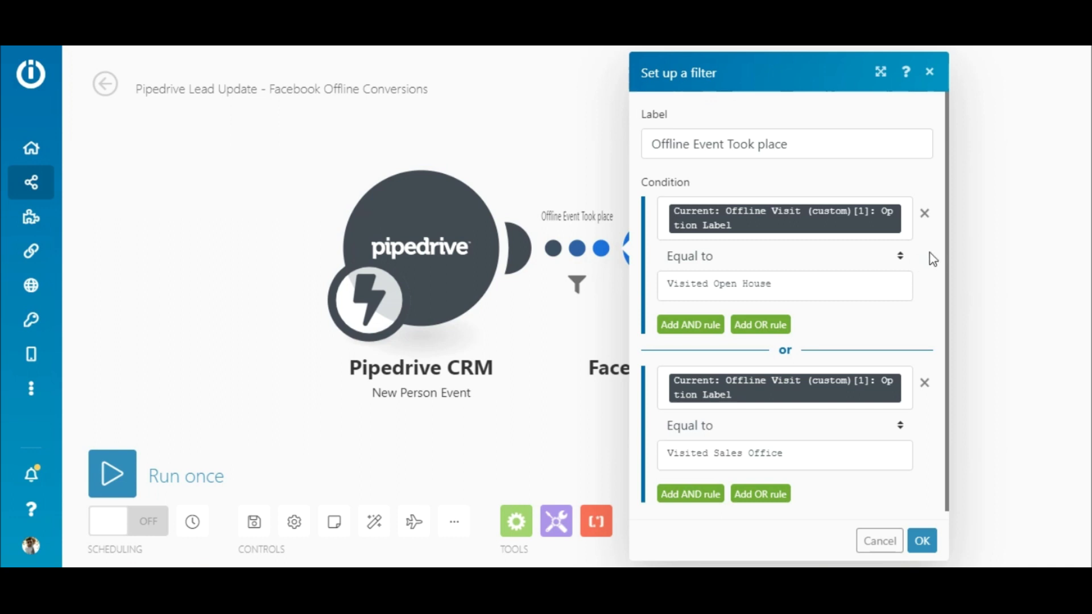
Step: Build the filter condition Offline Visit Equal to Visited Open House or Visited Sales Office and confirm it
click(902, 226)
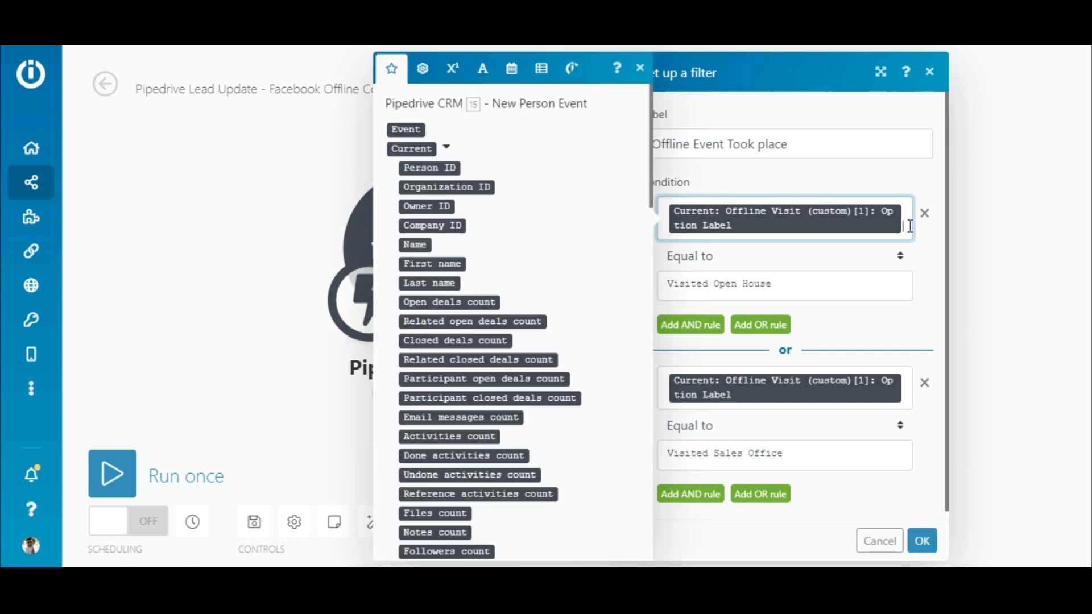
drag(653, 209, 652, 371)
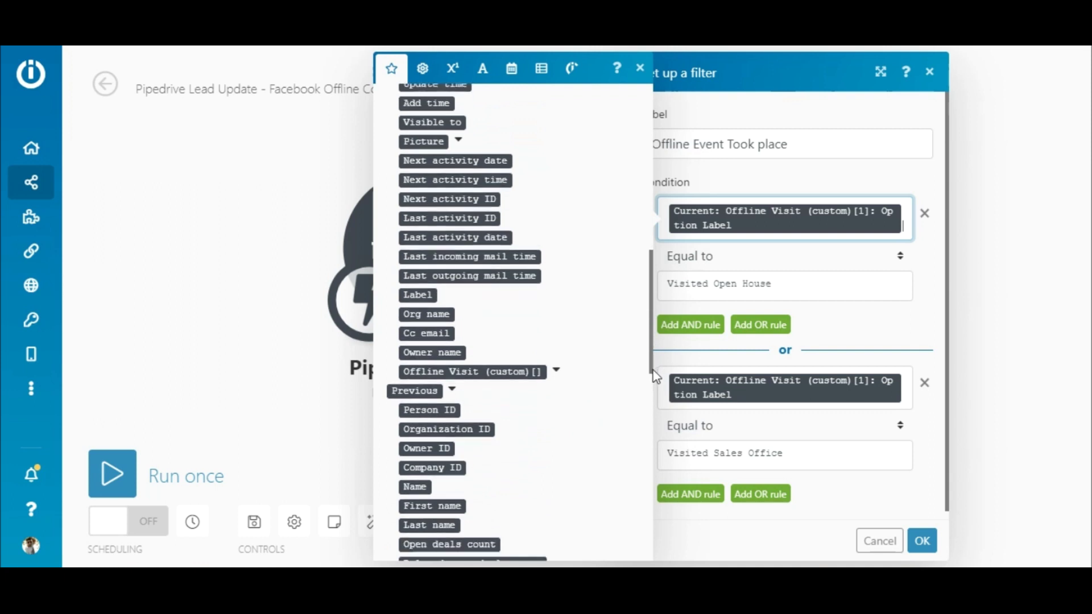
click(555, 375)
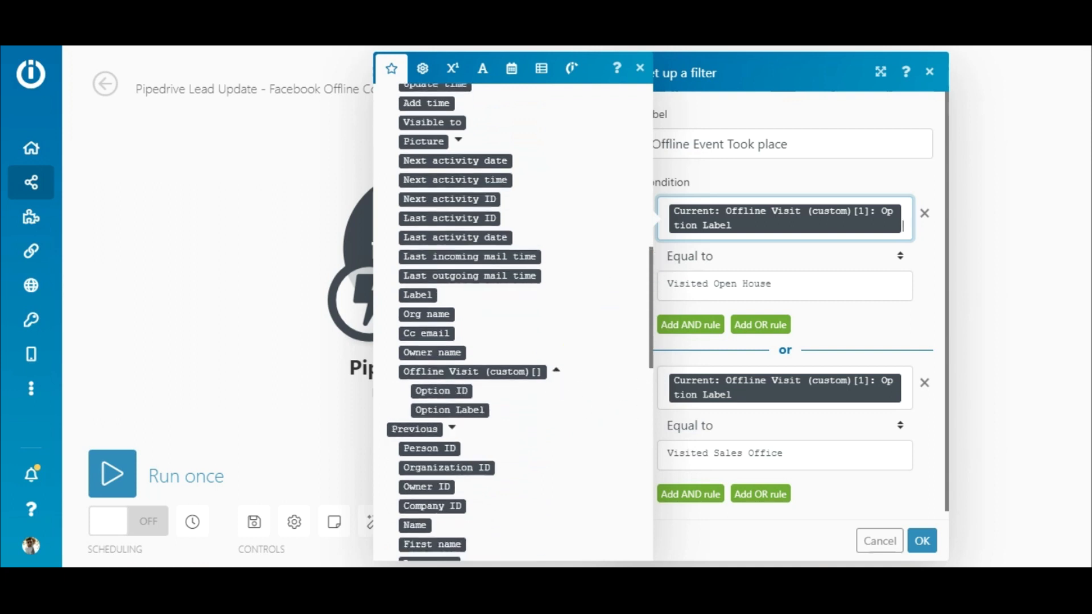
click(850, 266)
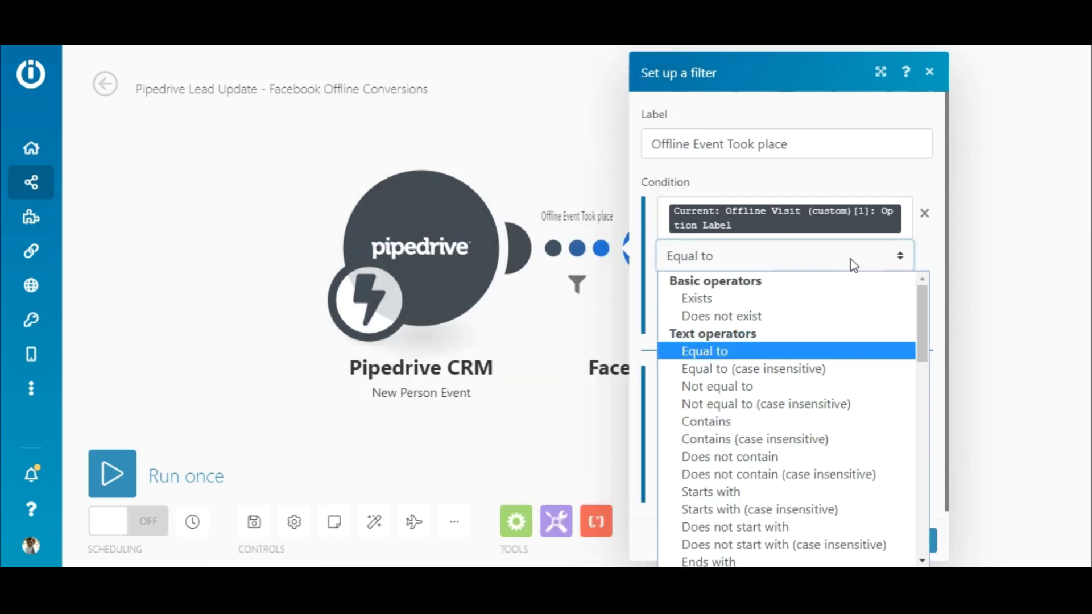
click(851, 260)
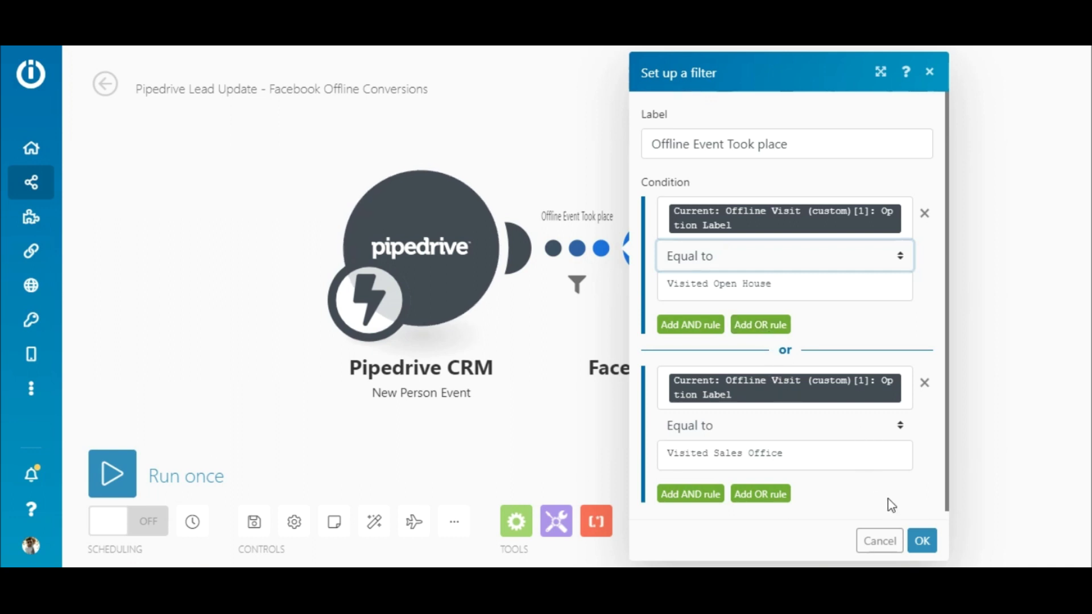
click(921, 541)
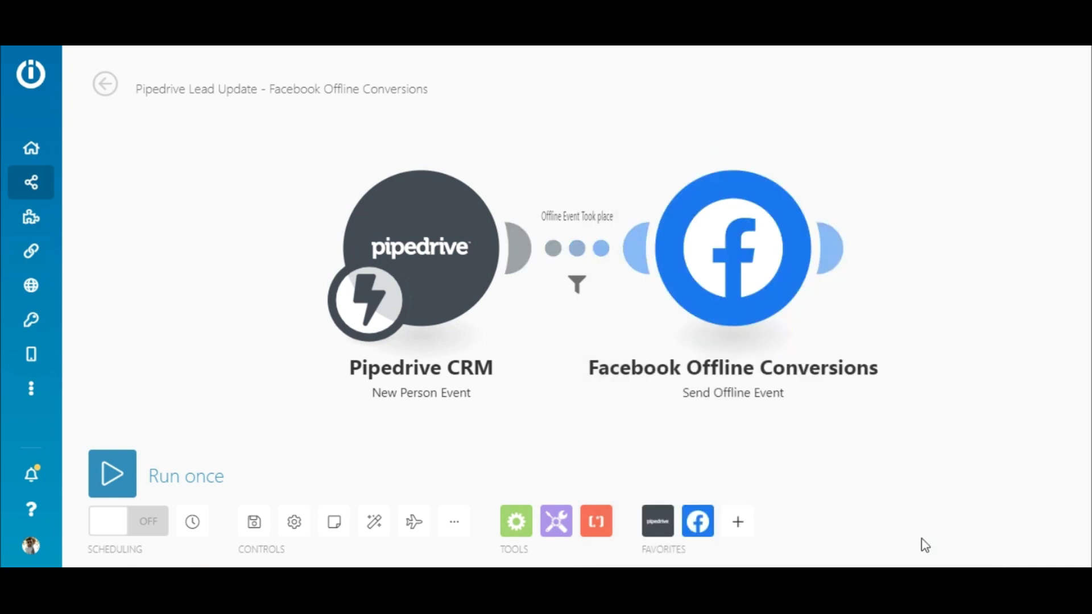
click(743, 278)
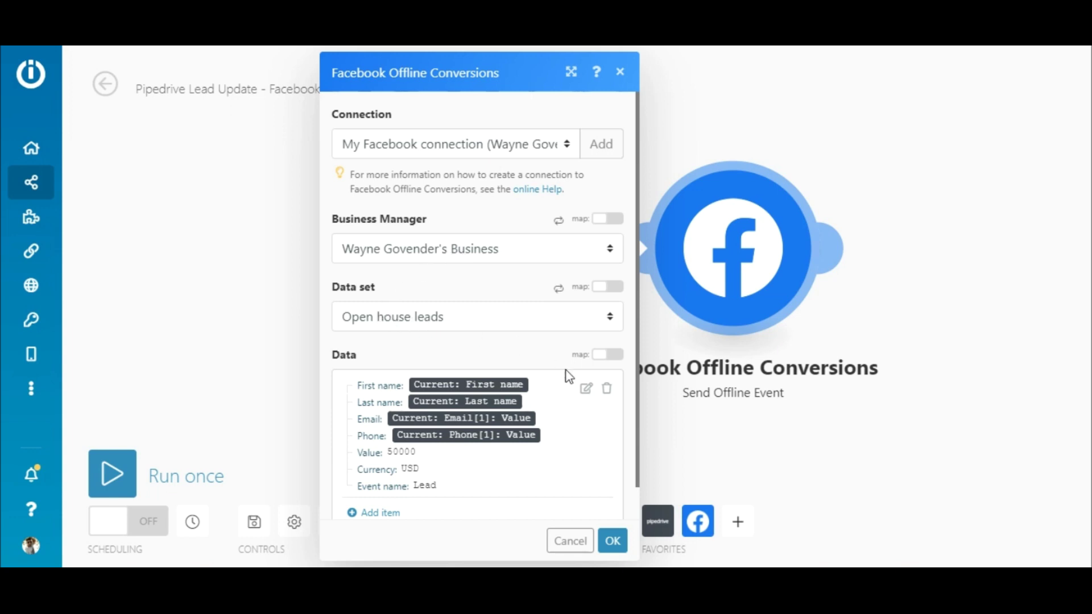
click(587, 388)
click(587, 390)
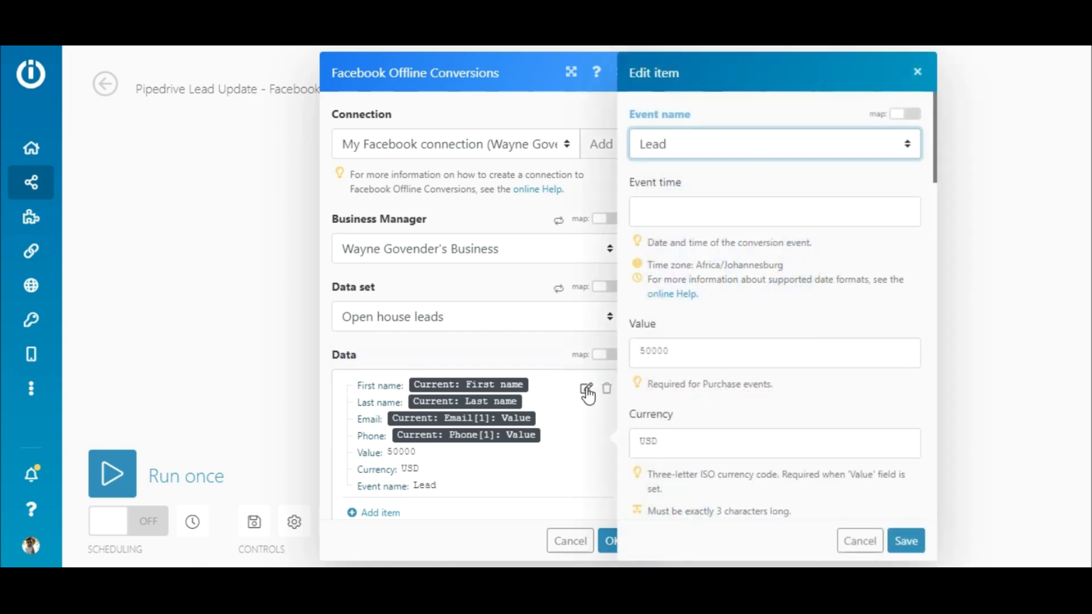
click(901, 154)
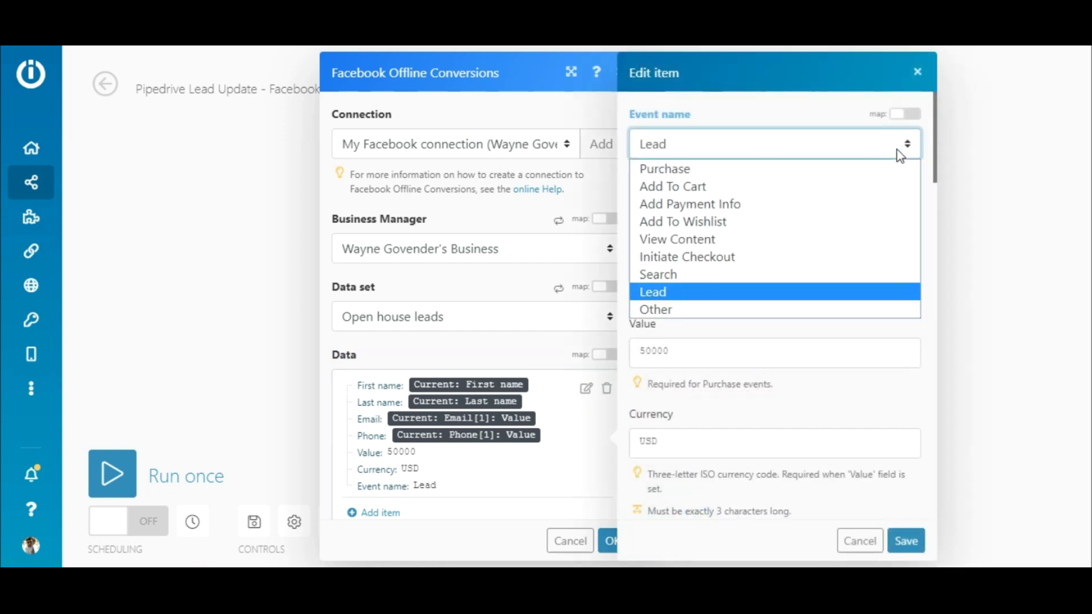
key(Return)
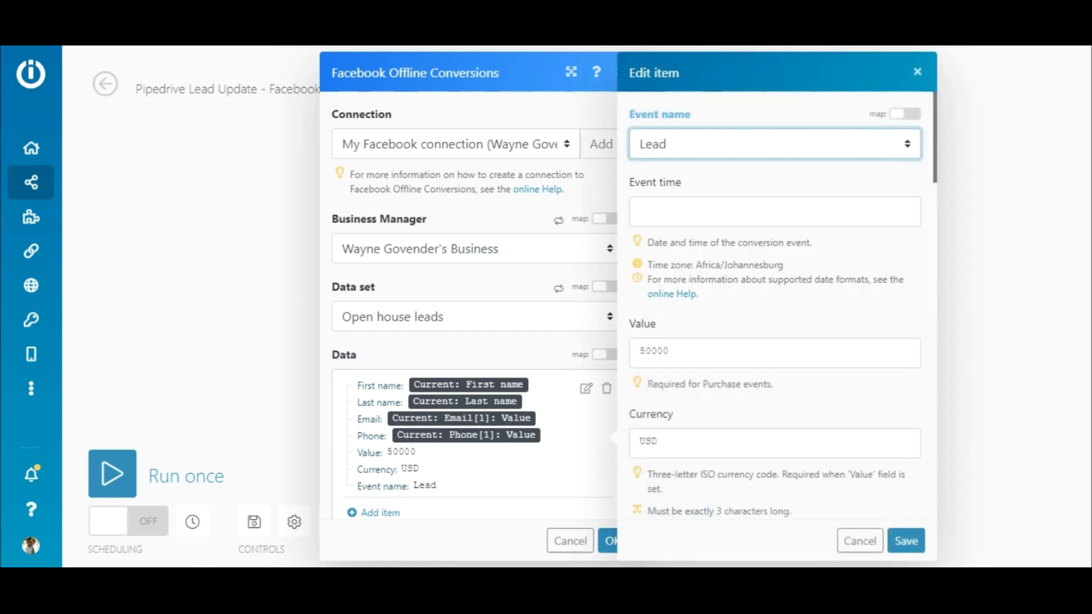
drag(941, 157, 949, 239)
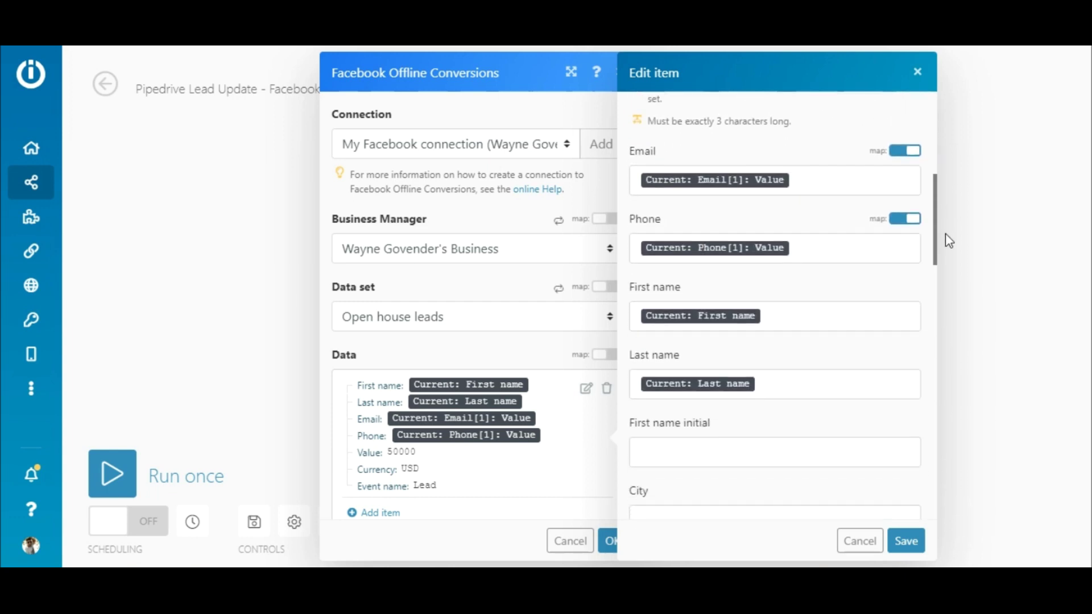
click(878, 175)
drag(622, 194, 641, 309)
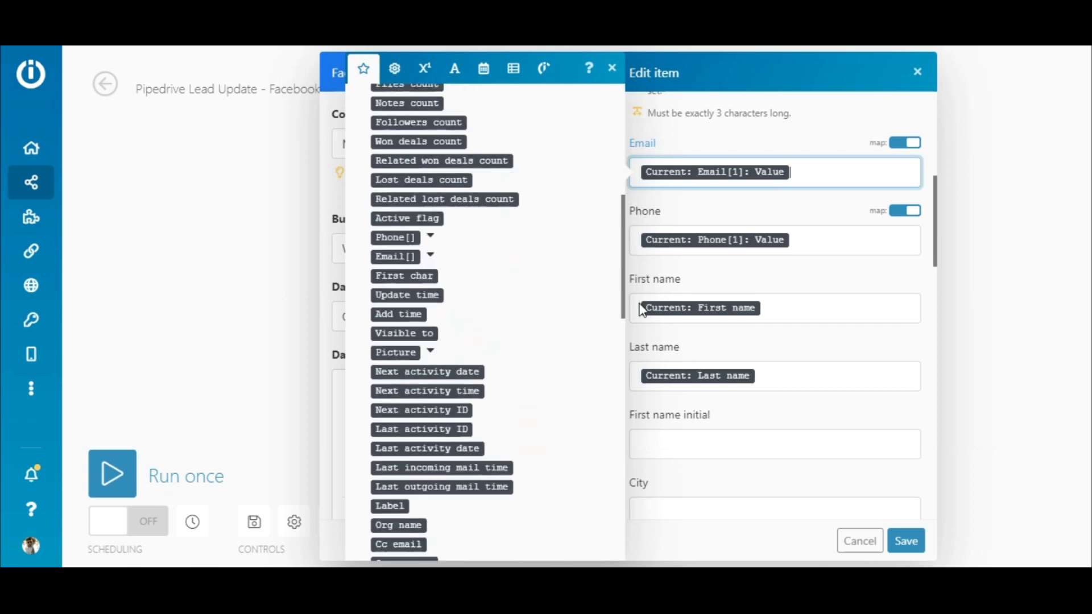
click(430, 219)
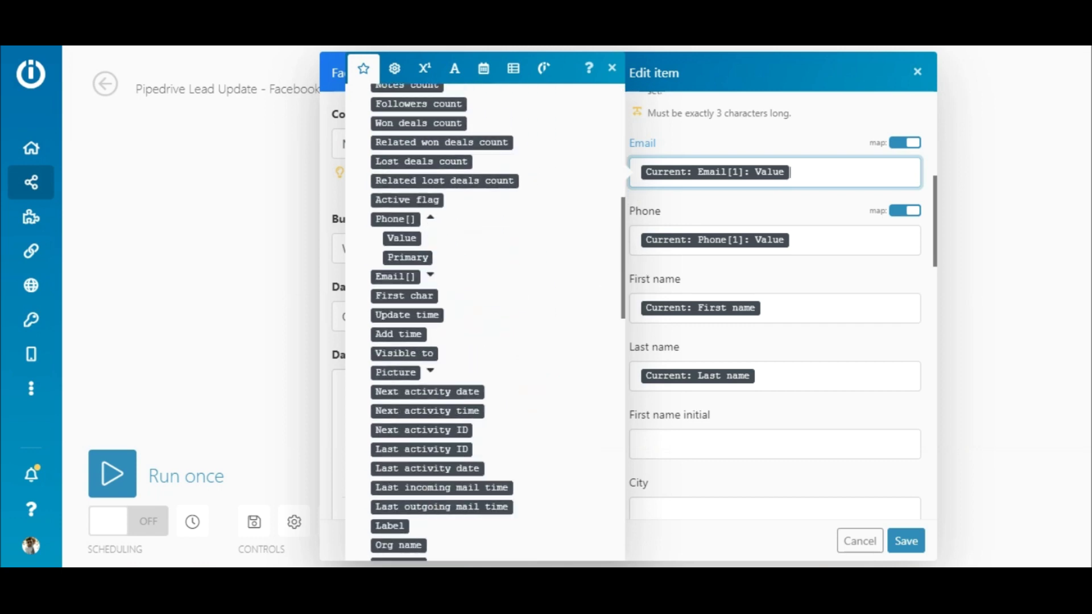
click(431, 276)
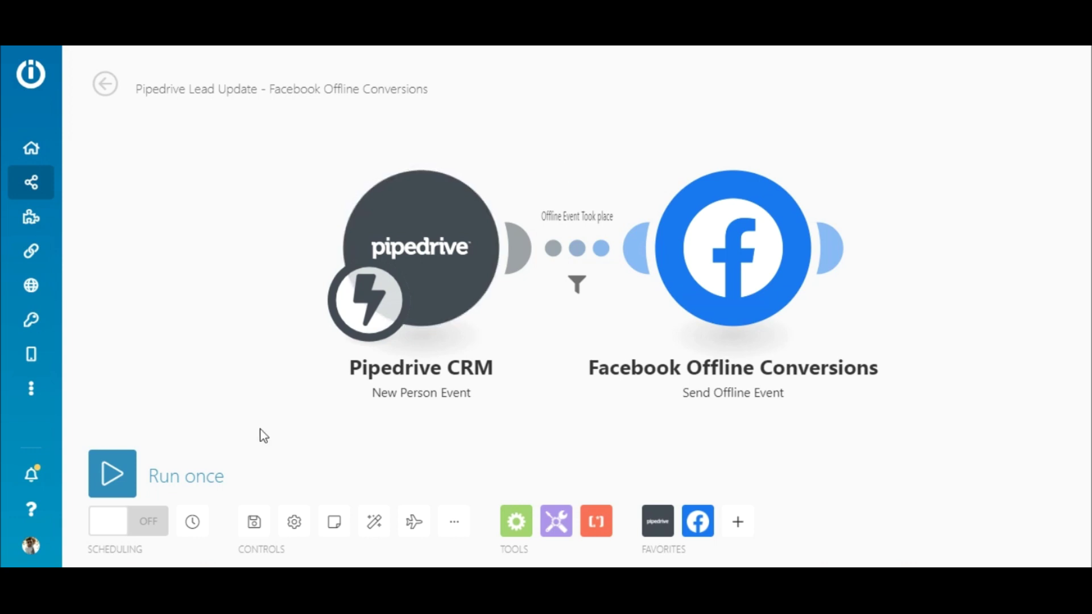
Step: Turn scheduling ON, then submit the open house Sign Up form with the lead's phone number
click(128, 521)
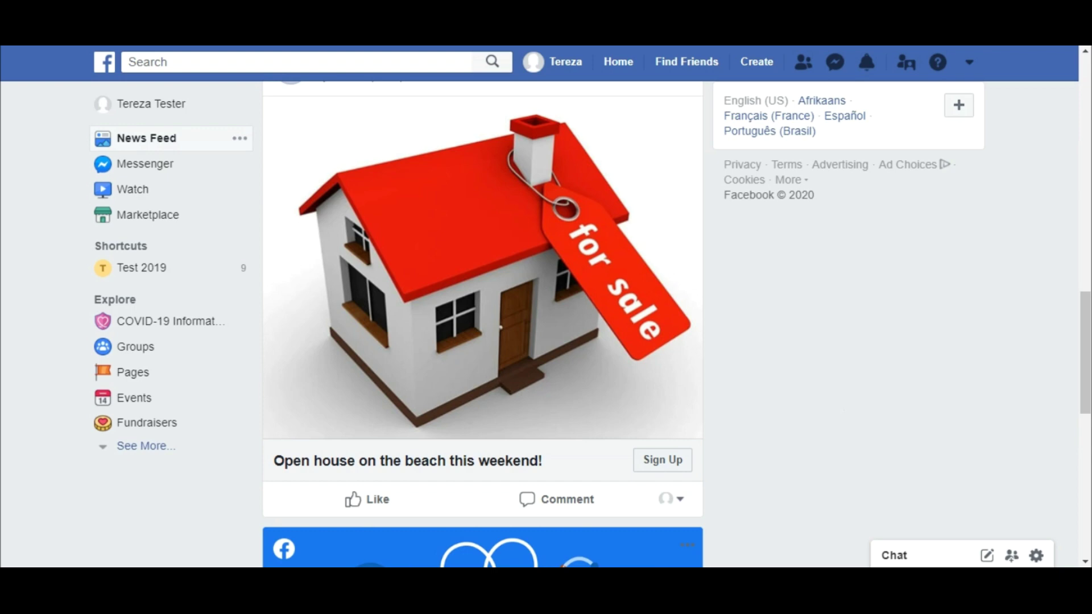
click(658, 460)
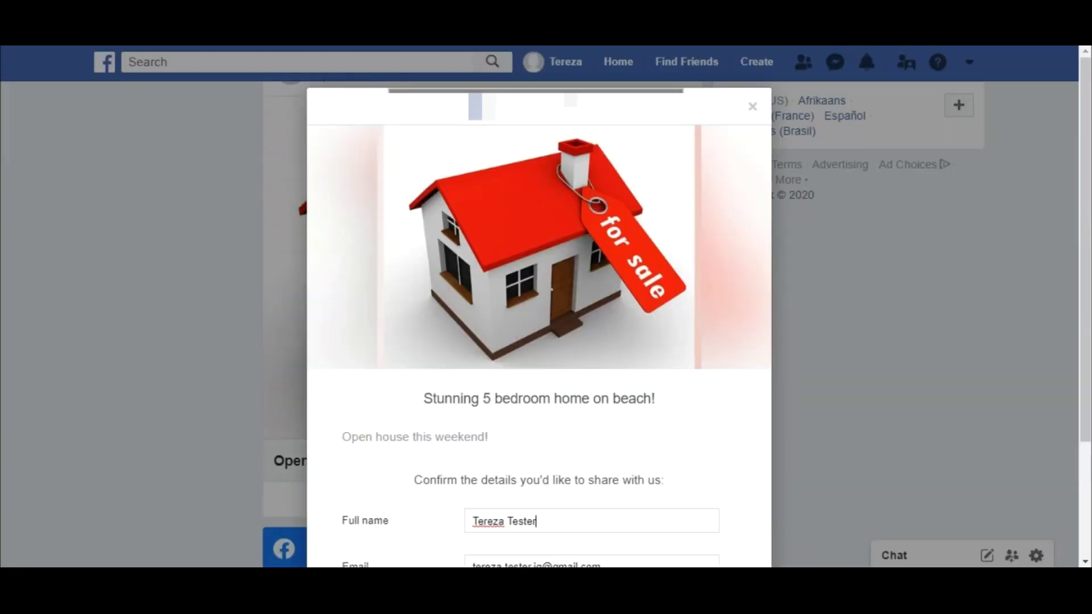
click(689, 468)
text(2346798)
click(741, 519)
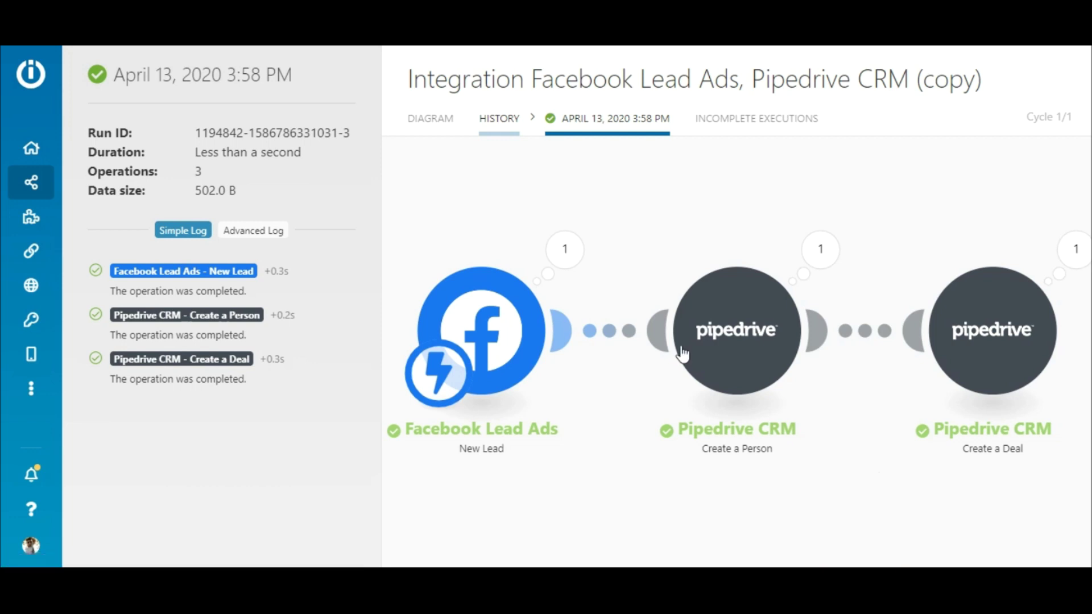
Step: Inspect the run's Lead Ads output and the created person's emails and phones, then the deal details
click(565, 250)
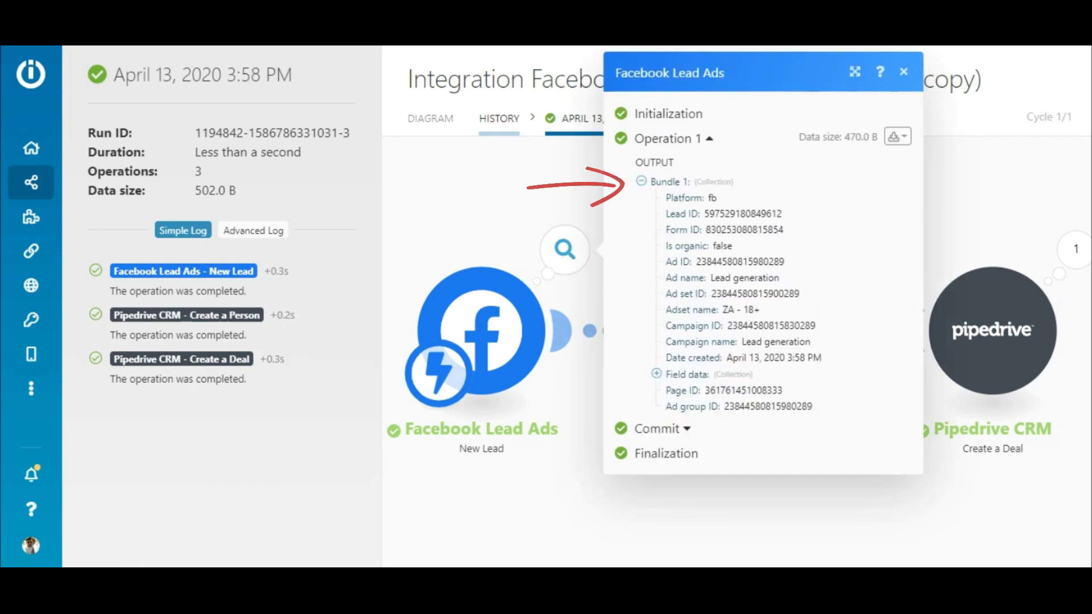
click(819, 250)
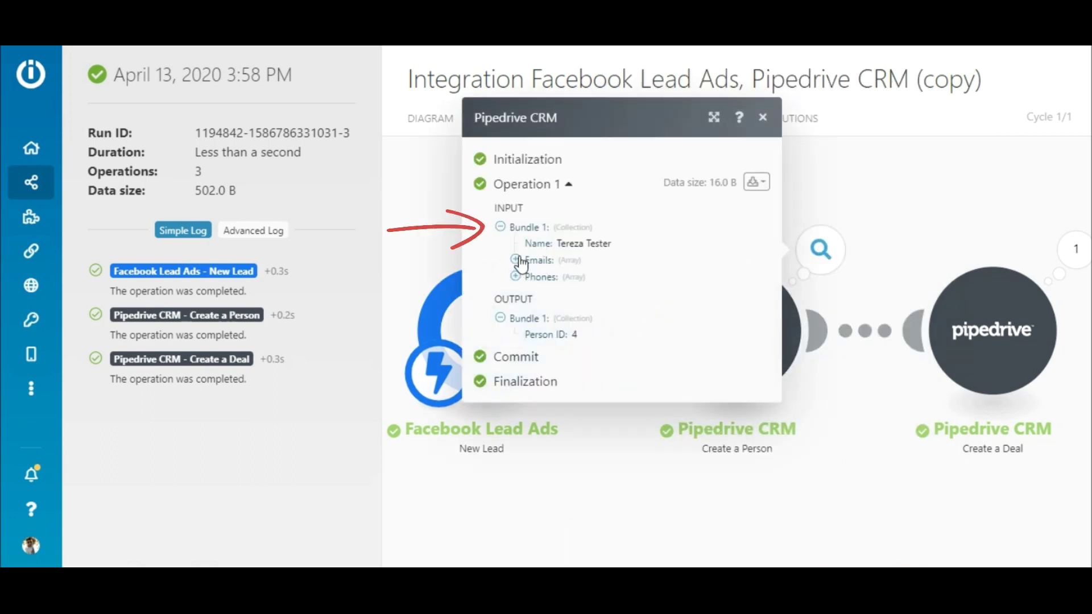
click(514, 260)
click(515, 285)
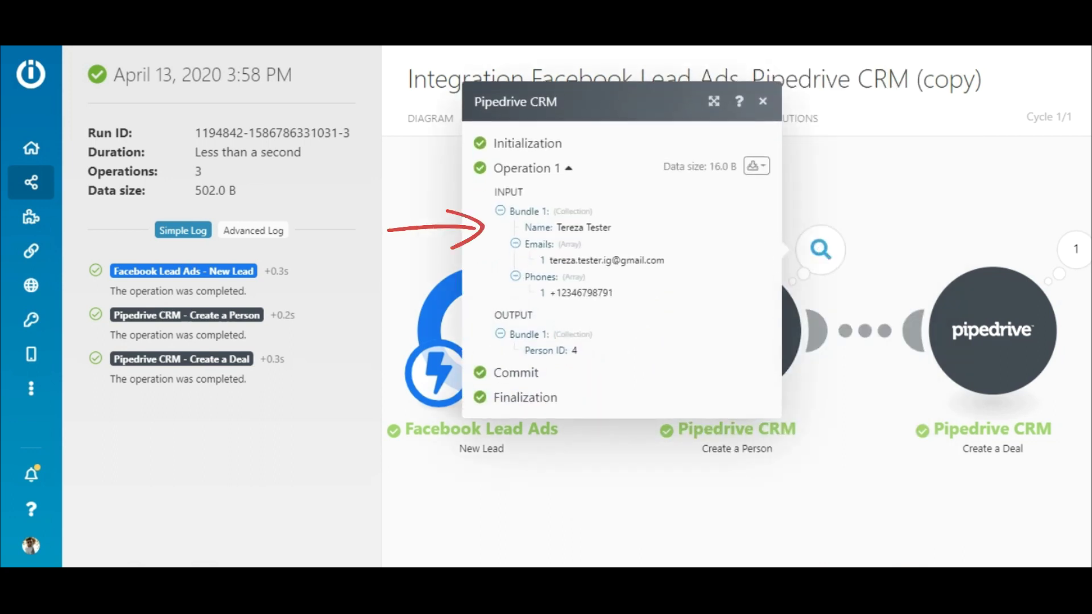
click(1072, 258)
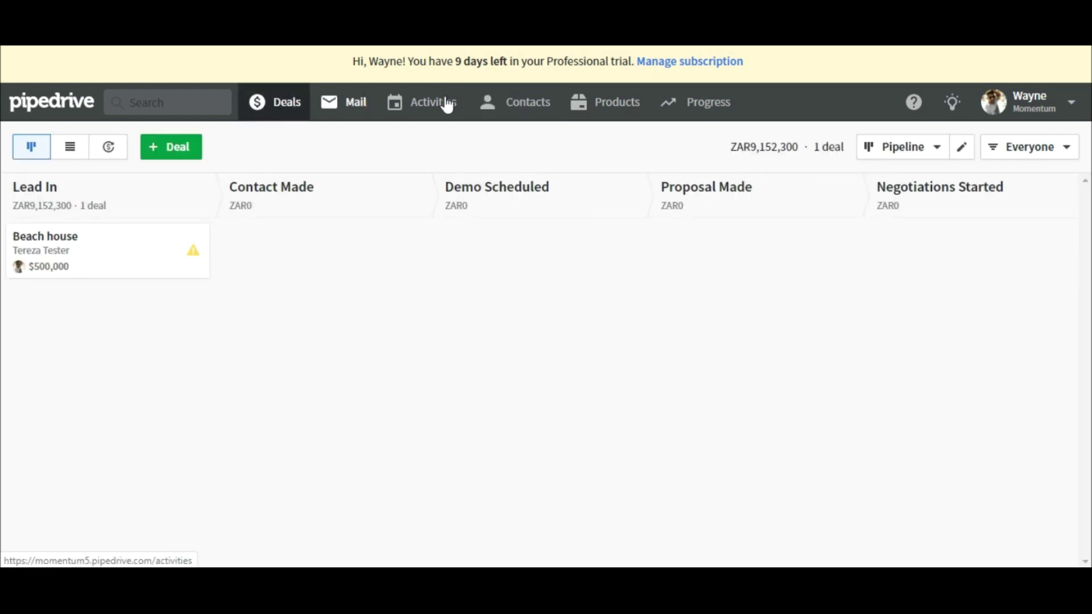
Step: Set Tereza Tester's Offline Visit field to Visited Open House and save it
click(514, 105)
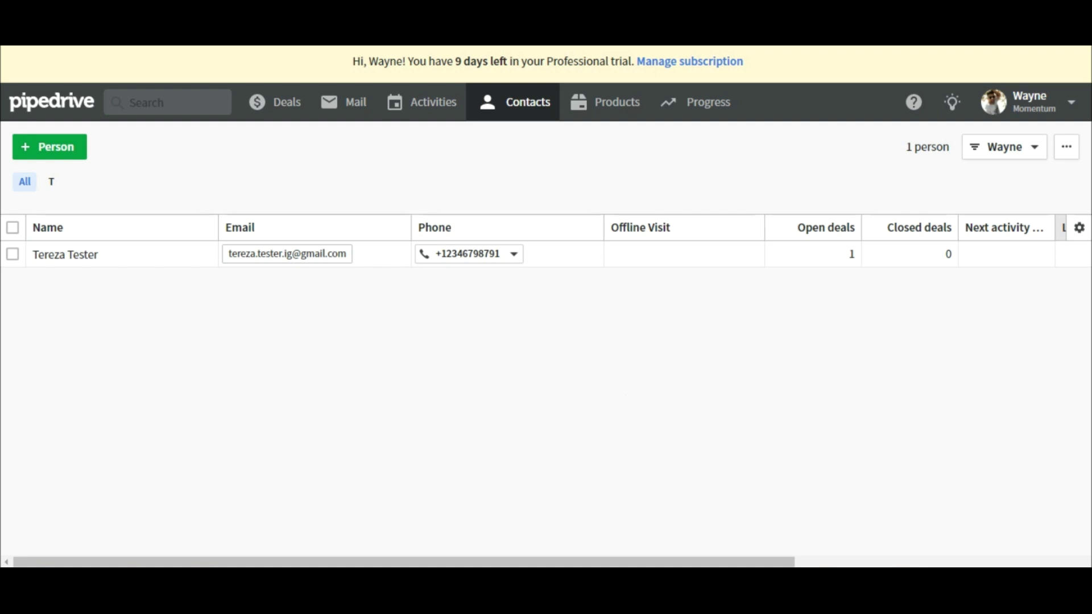
click(750, 254)
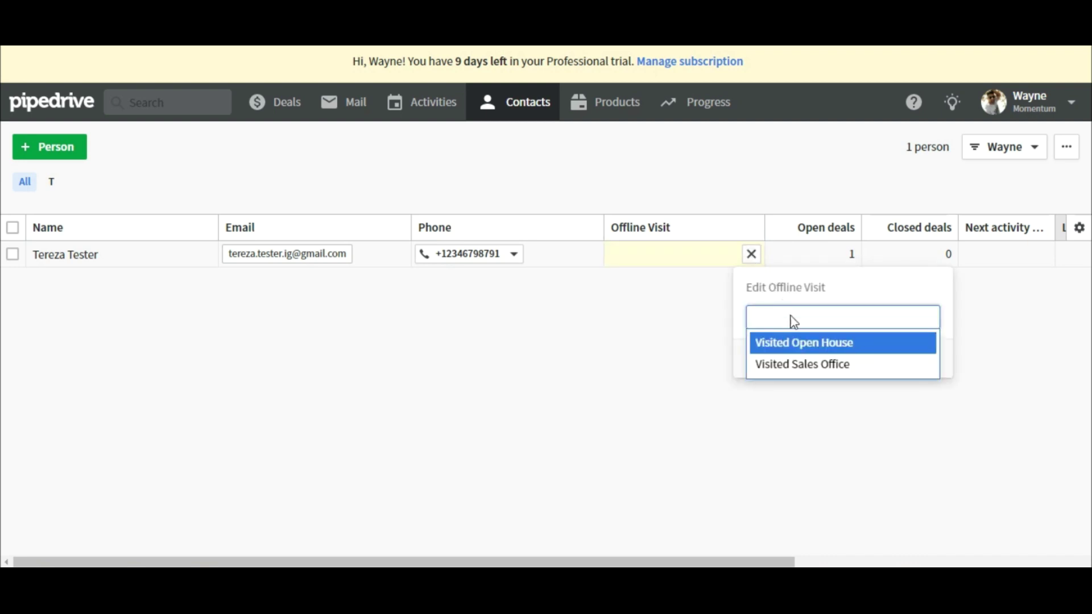
click(791, 346)
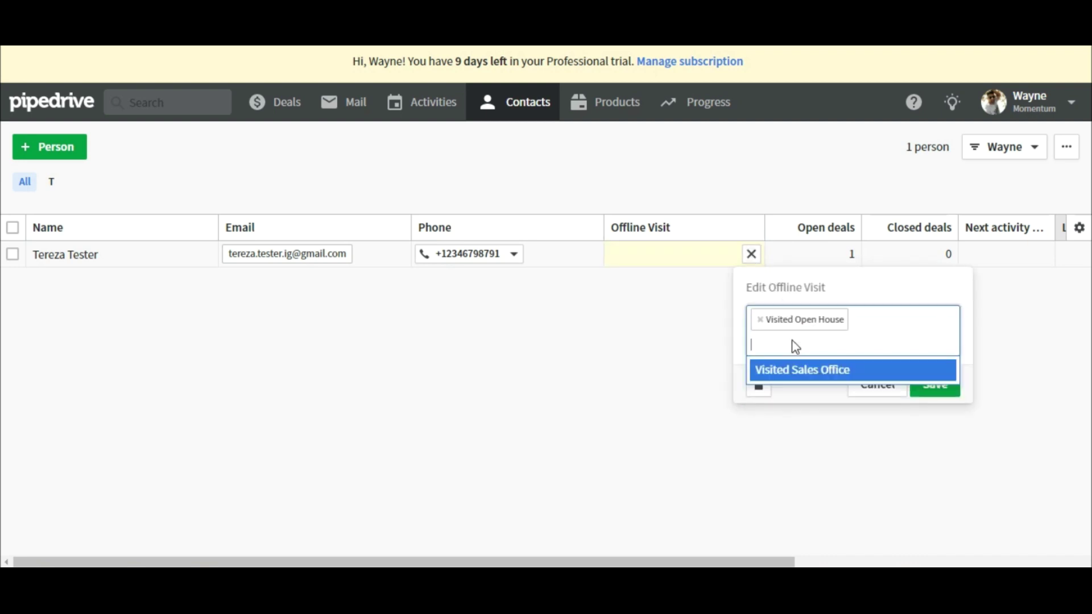
click(931, 388)
click(929, 363)
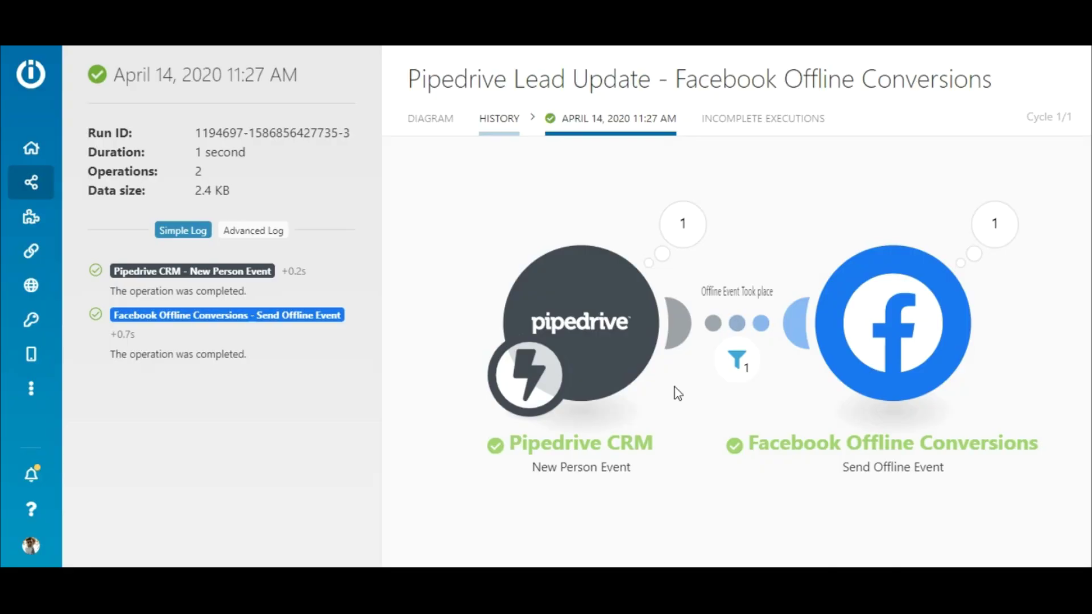
Step: Review the run: Pipedrive person output, the passed Open House filter, and Facebook's one processed entry
click(678, 228)
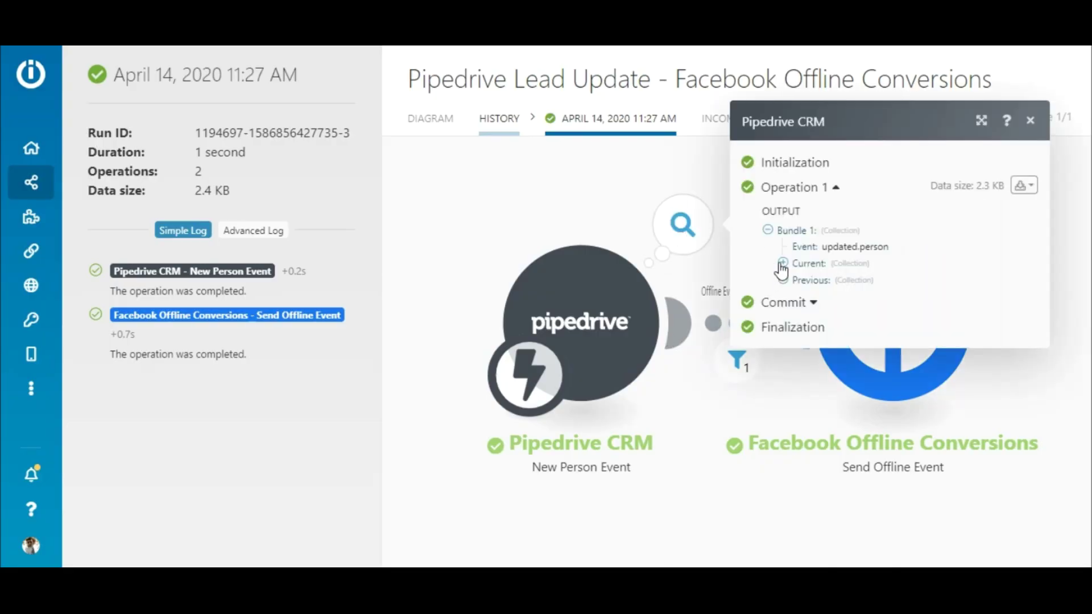
click(782, 262)
drag(1046, 283, 1082, 428)
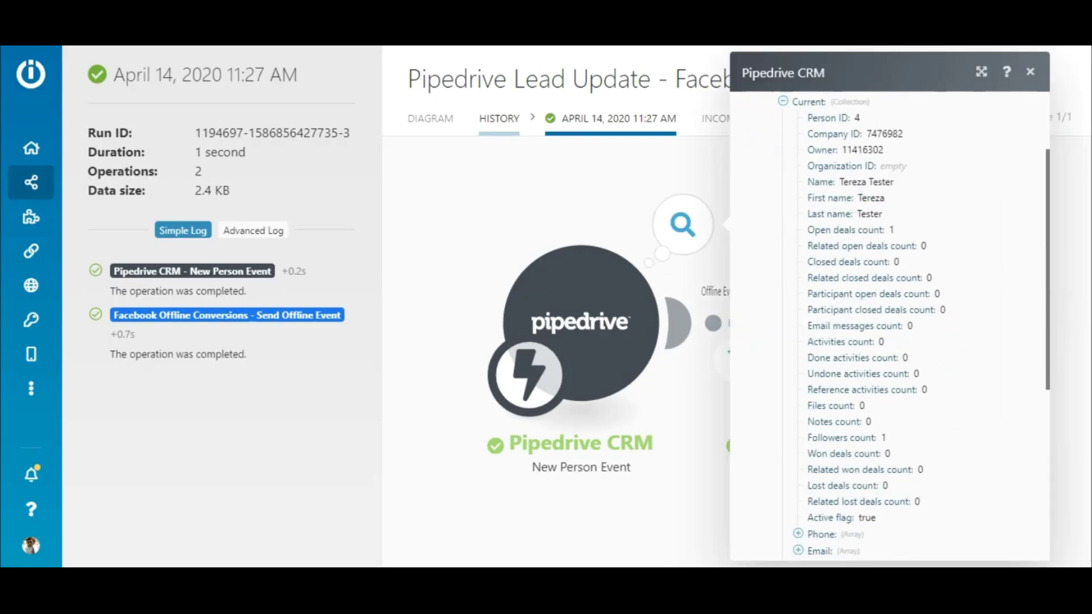
click(1082, 429)
click(736, 358)
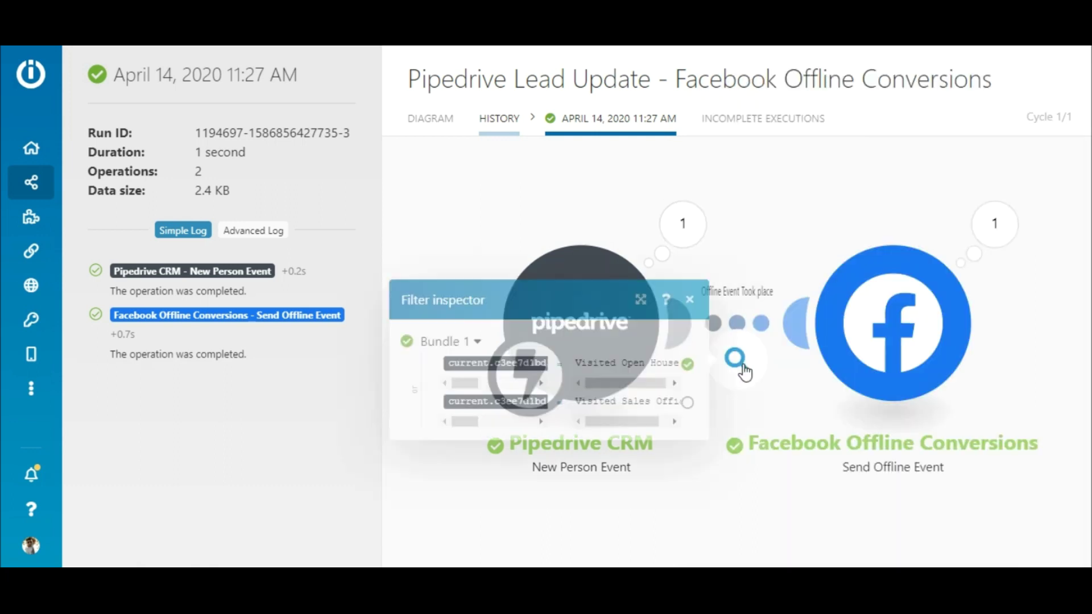
click(995, 225)
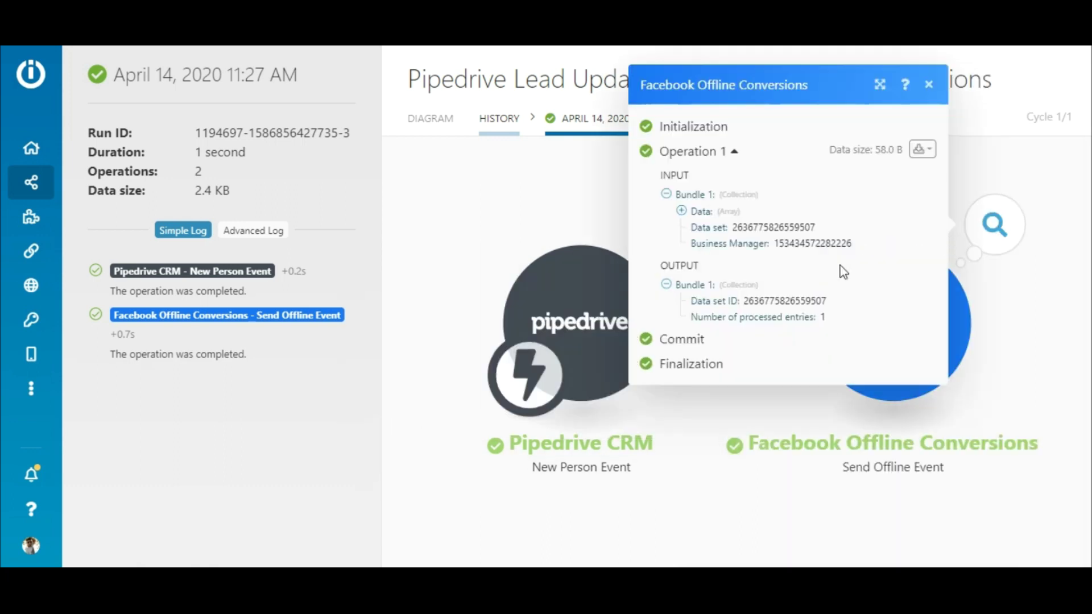